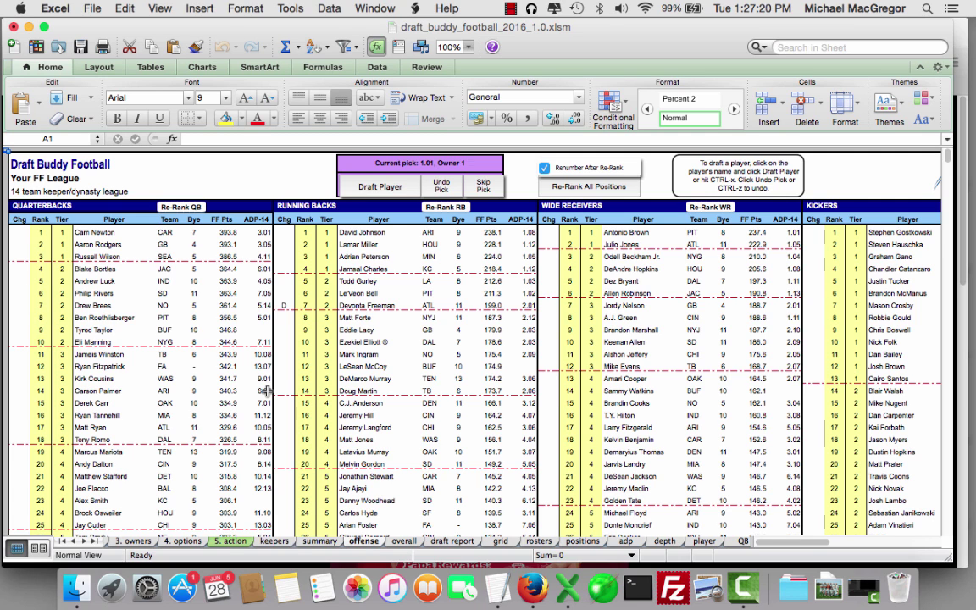
# Switch to Firefox and review the Fortuitous Bounces roster on the MyFantasyLeague site.
pyautogui.click(530, 590)
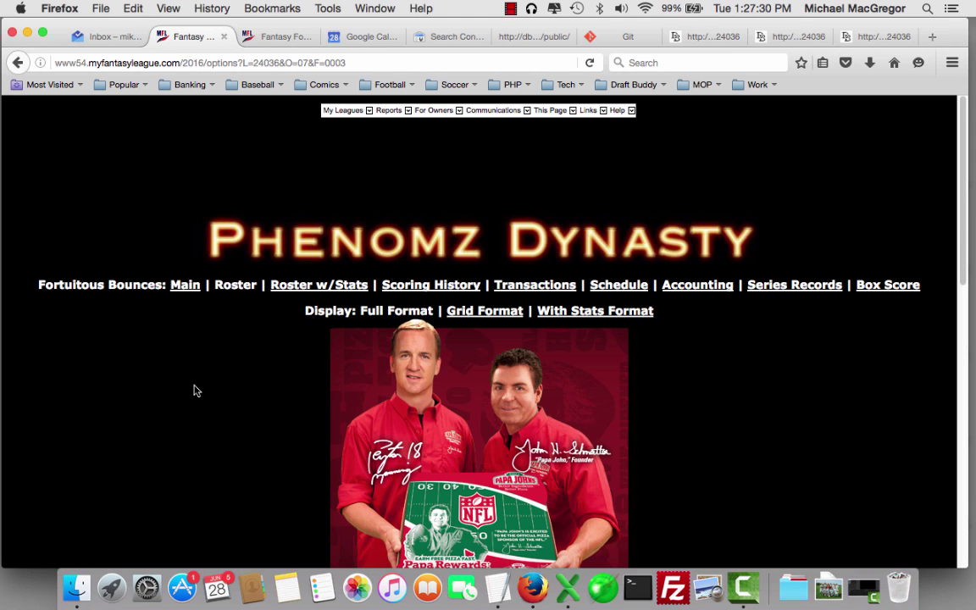
pyautogui.scroll(-10, 193, 391)
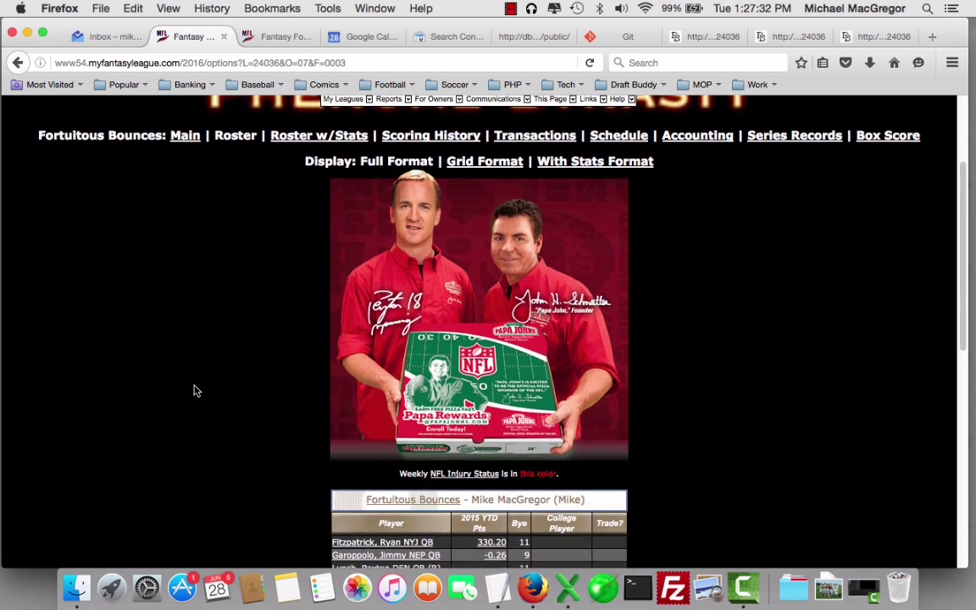
pyautogui.scroll(-3, 194, 390)
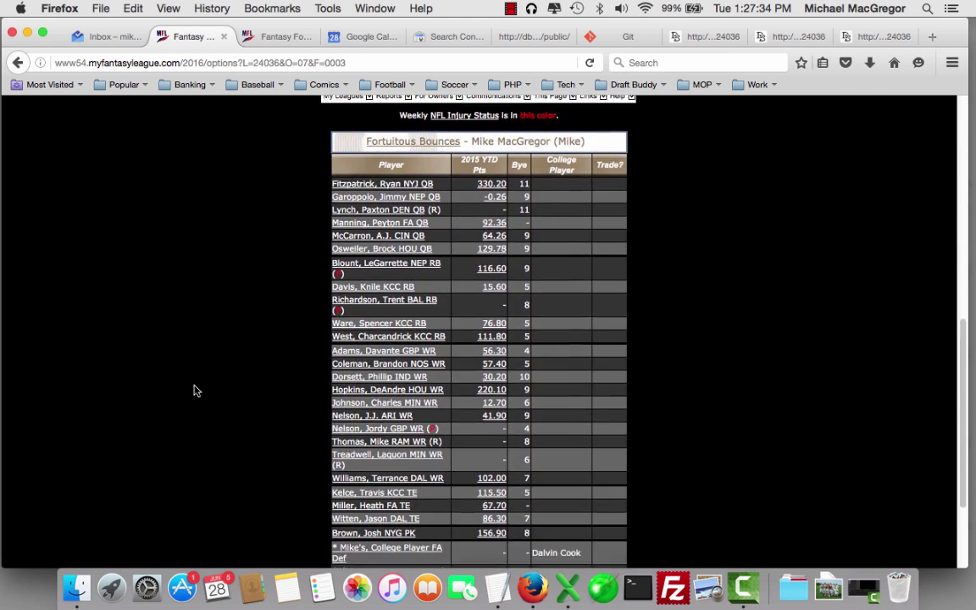
pyautogui.scroll(1, 194, 391)
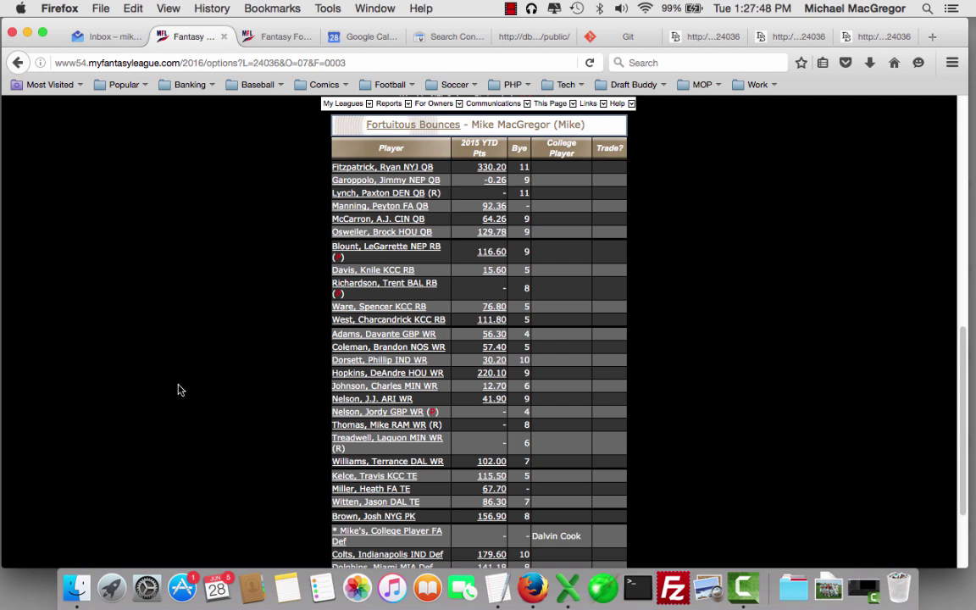
pyautogui.scroll(-2, 178, 389)
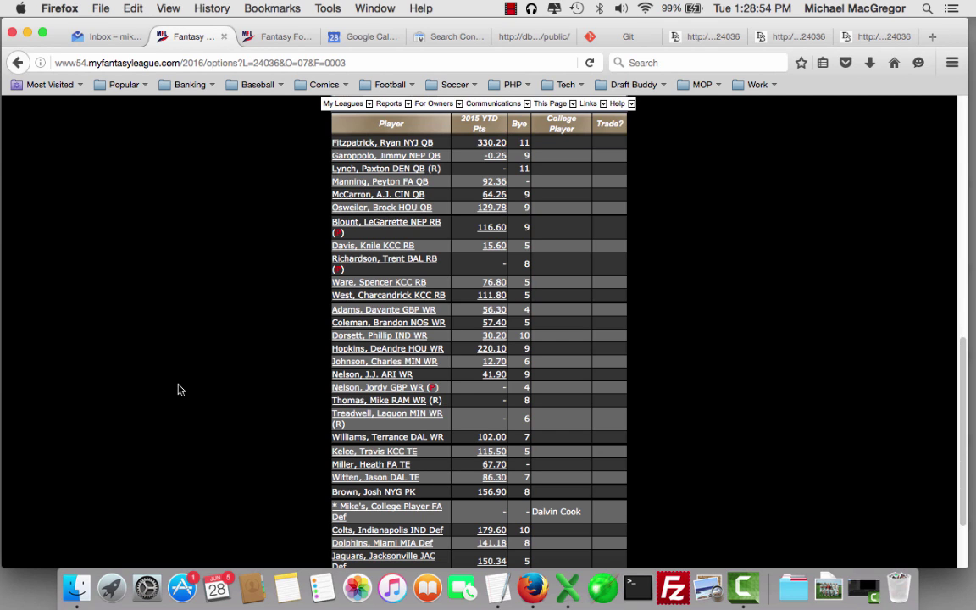
# Return to the Draft Buddy workbook in Excel and look over the action, keepers and rosters sheets.
pyautogui.click(566, 587)
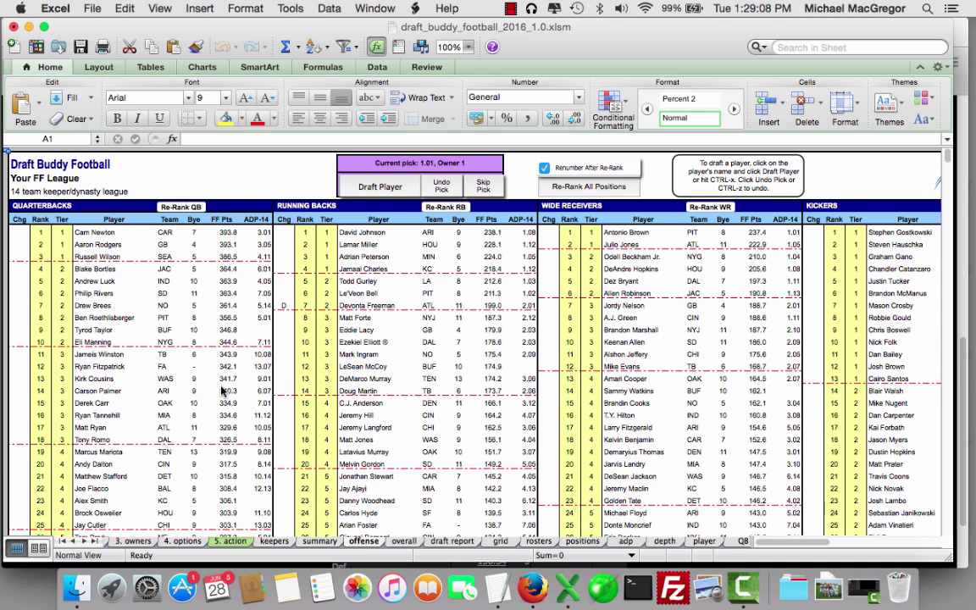
pyautogui.click(237, 542)
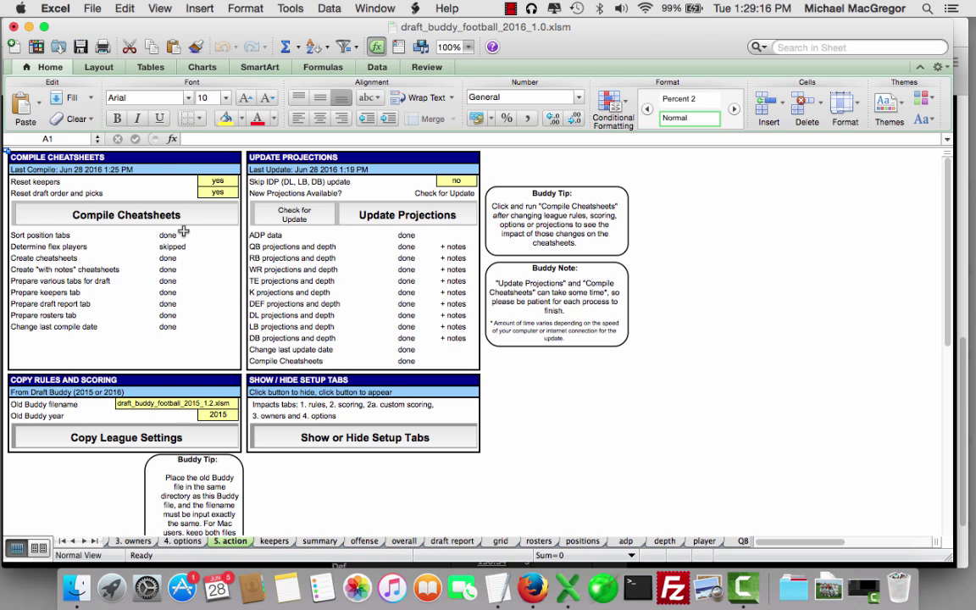
pyautogui.click(284, 547)
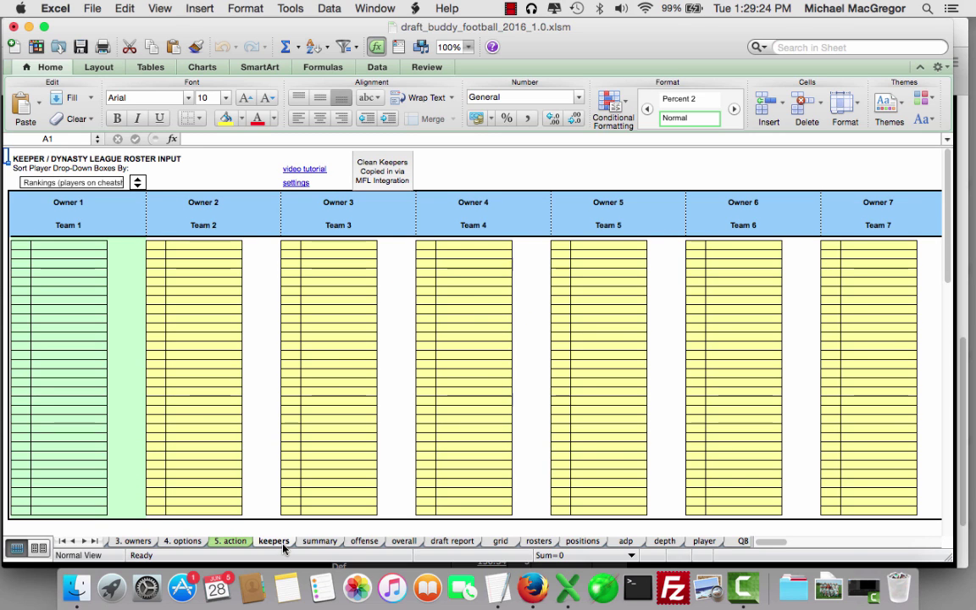
pyautogui.click(537, 542)
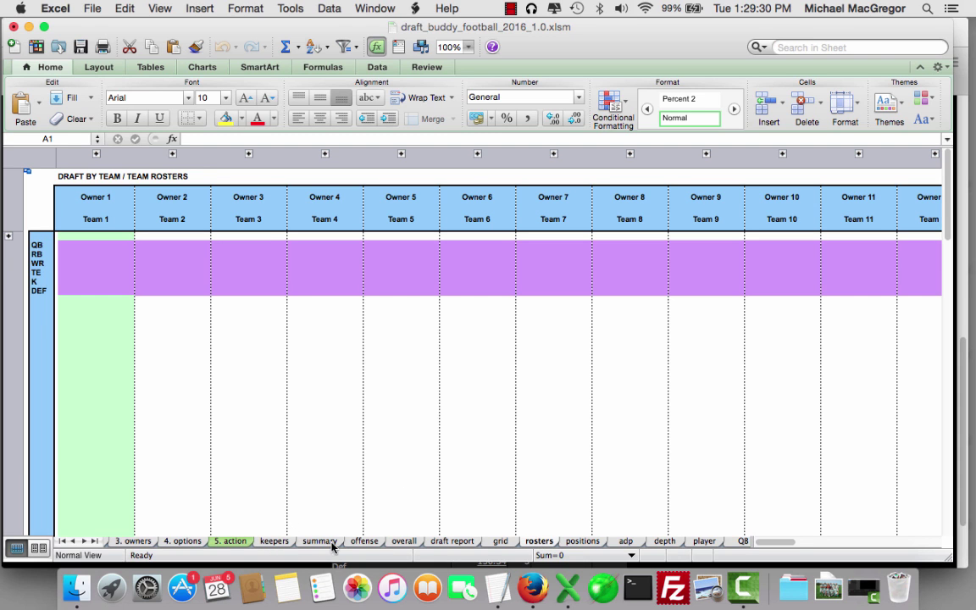
# Enter the league ID 24036 from the MyFantasyLeague web address into the MFL Integration section of the options sheet.
pyautogui.click(182, 540)
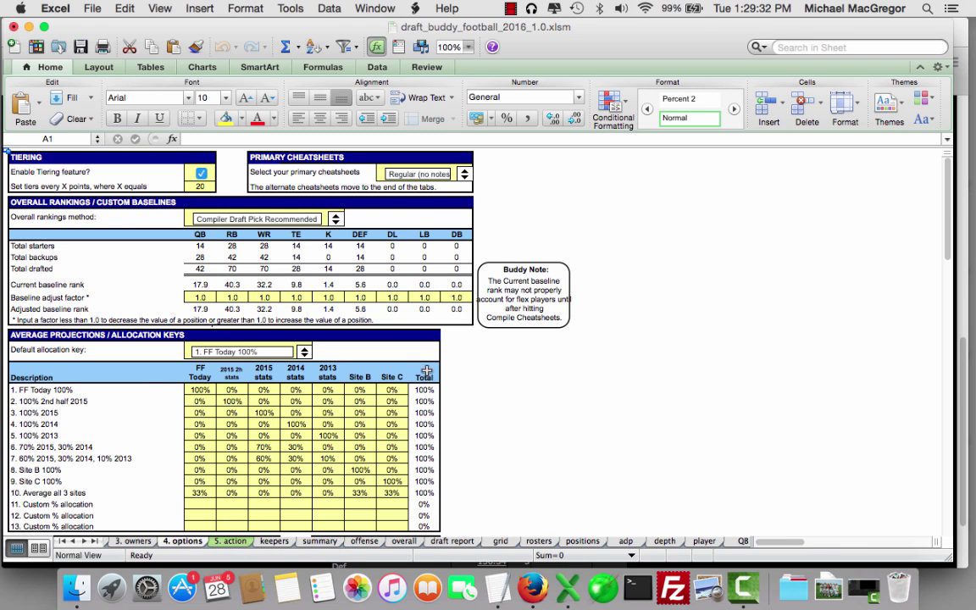
pyautogui.scroll(-5, 427, 371)
pyautogui.click(406, 421)
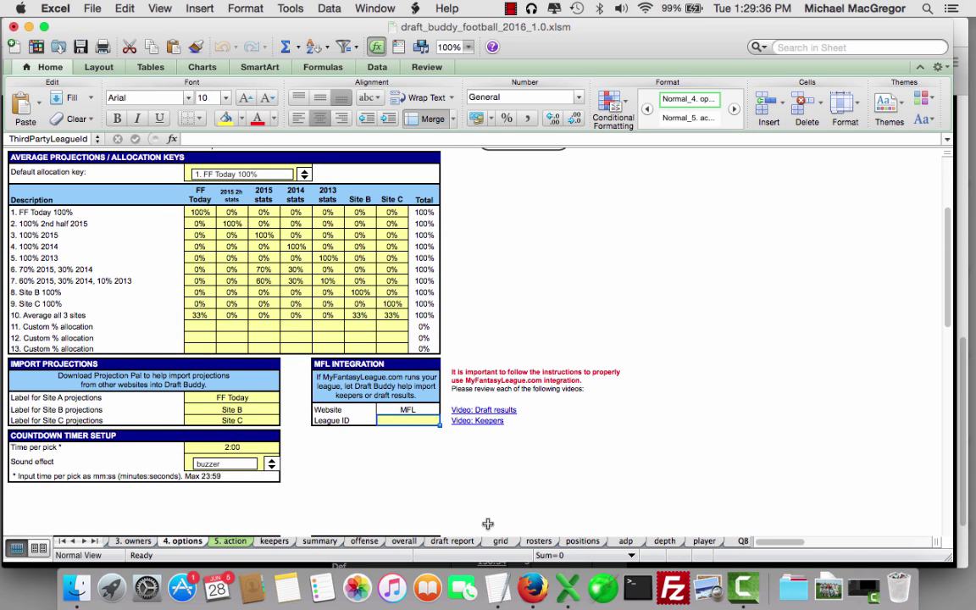
pyautogui.click(532, 589)
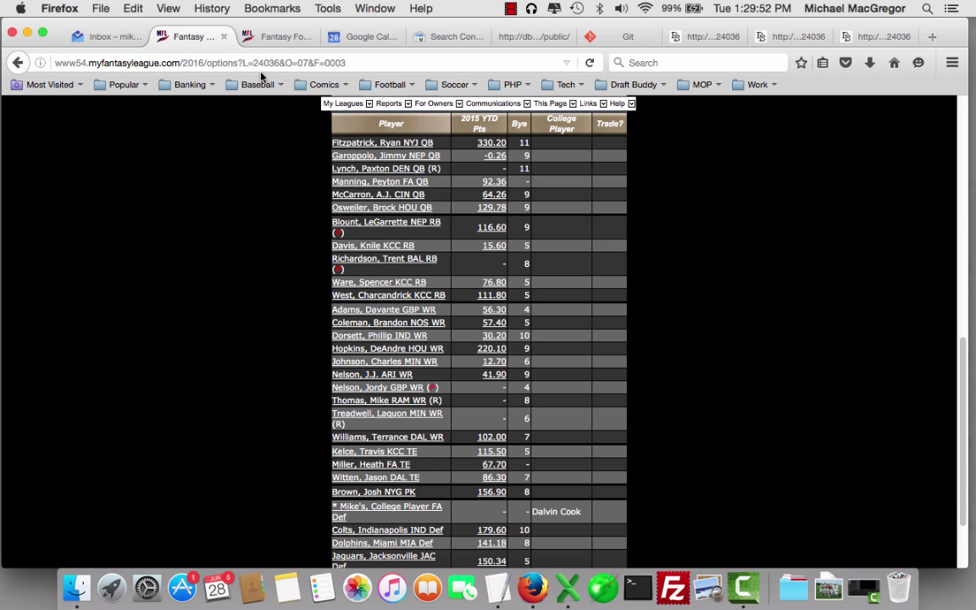
pyautogui.click(568, 587)
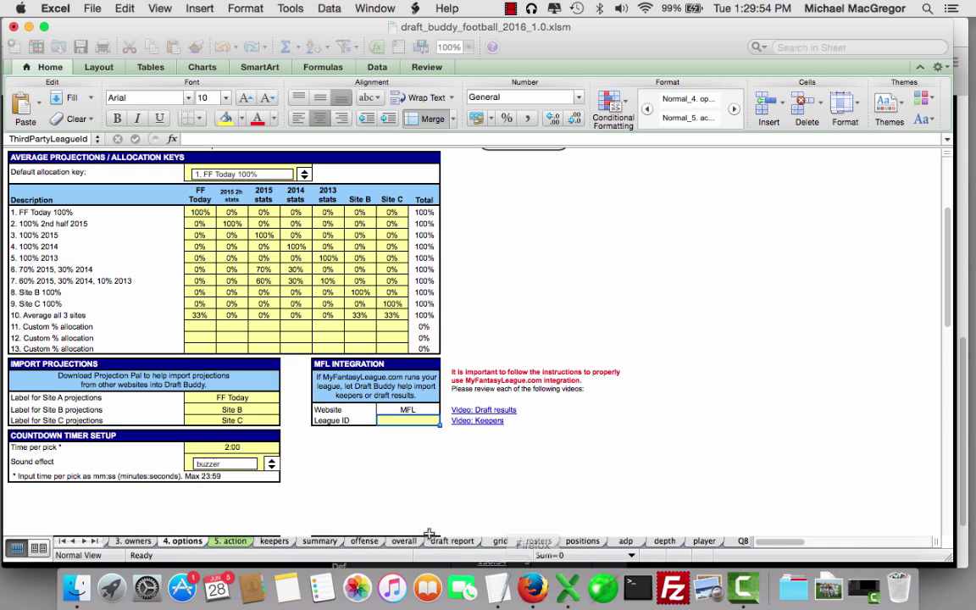
pyautogui.write('24036')
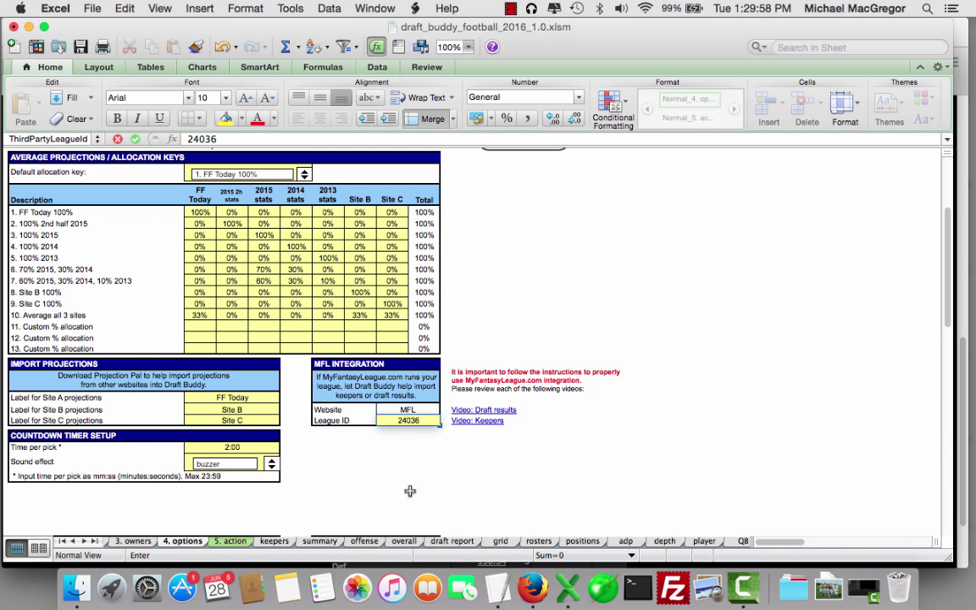
pyautogui.press('Return')
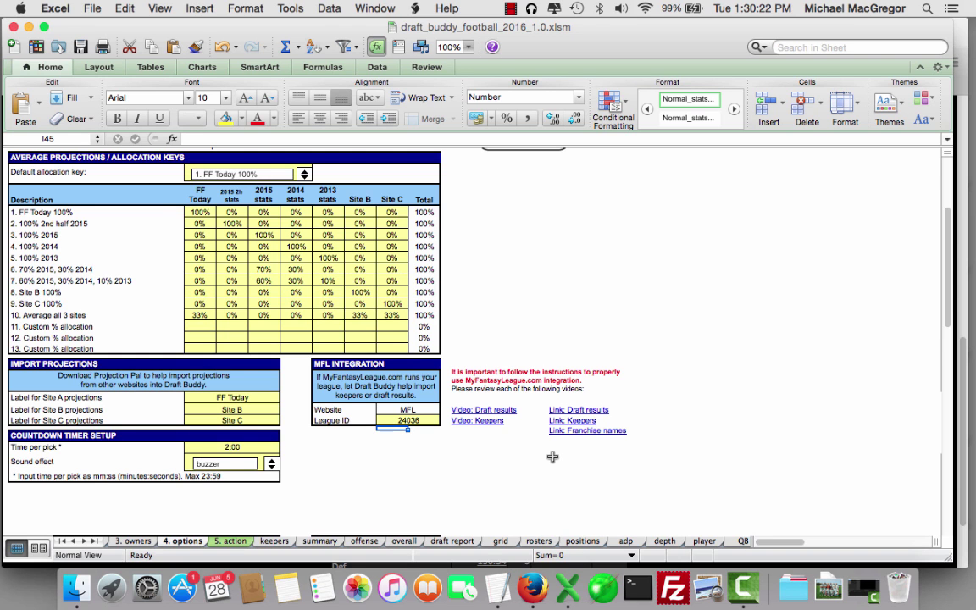
# Switch to Firefox and compare the league's Draft Buddy draft results and keepers pages with the MyFantasyLeague roster.
pyautogui.click(533, 586)
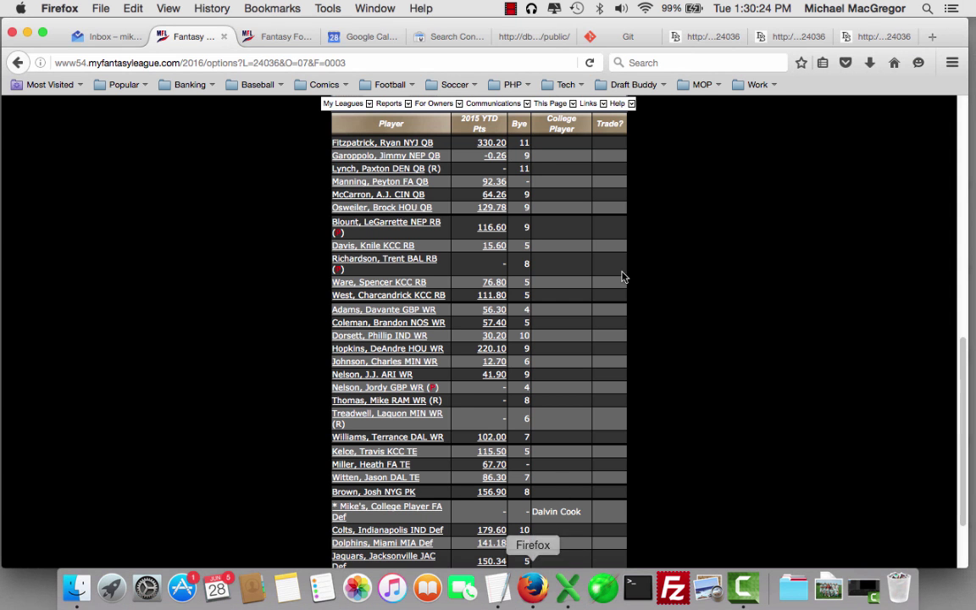
pyautogui.click(703, 37)
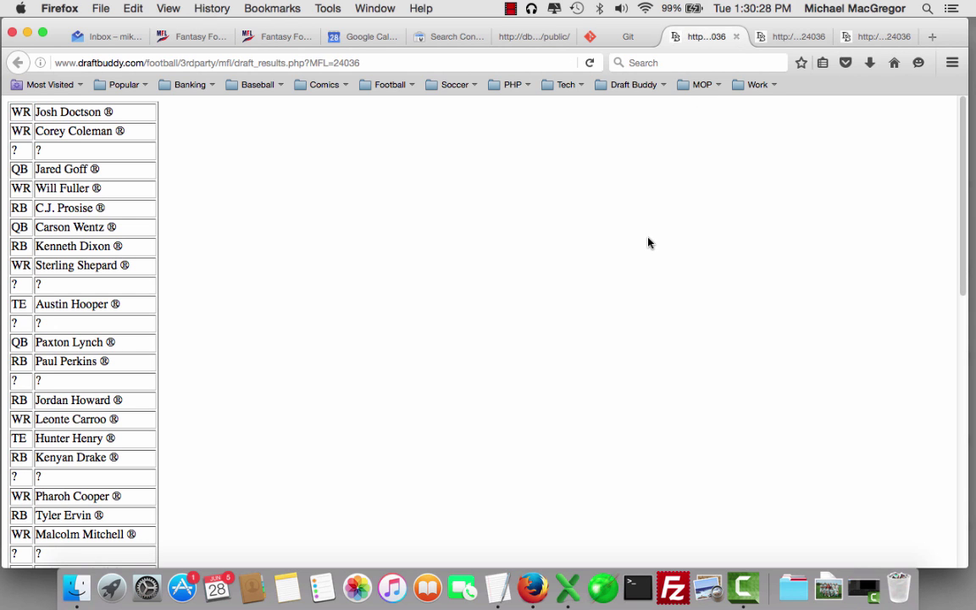
pyautogui.click(792, 38)
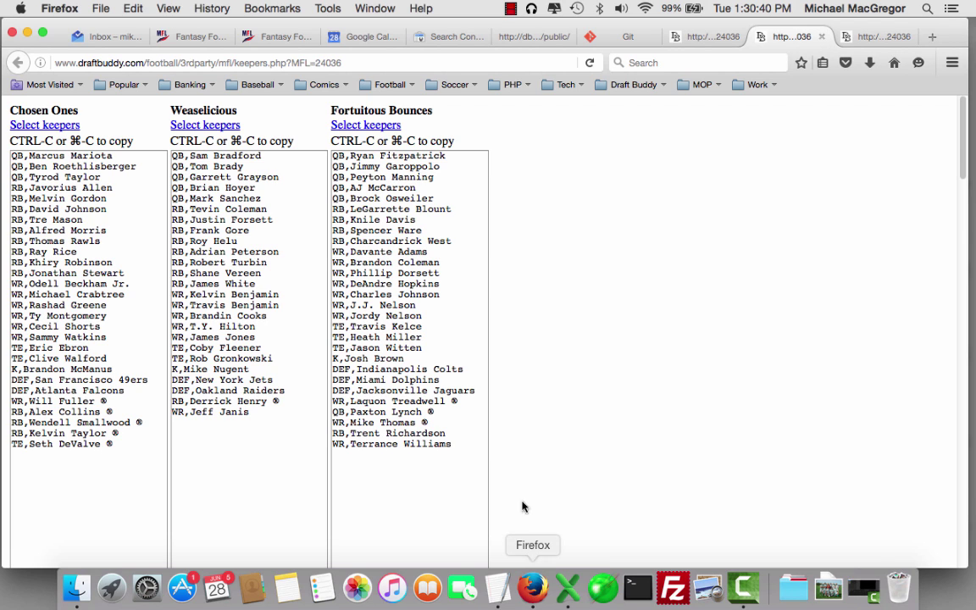
pyautogui.click(183, 39)
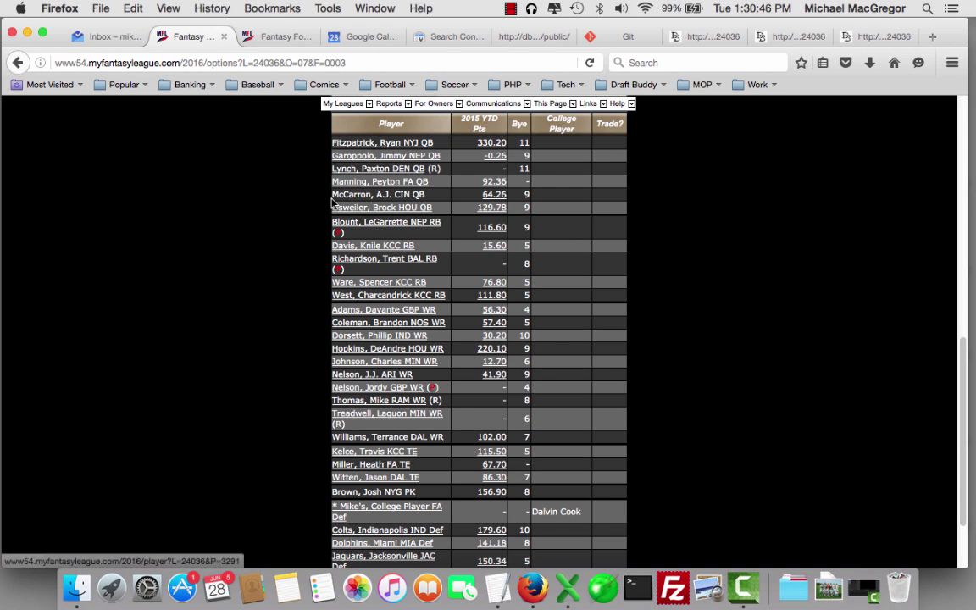
pyautogui.click(793, 39)
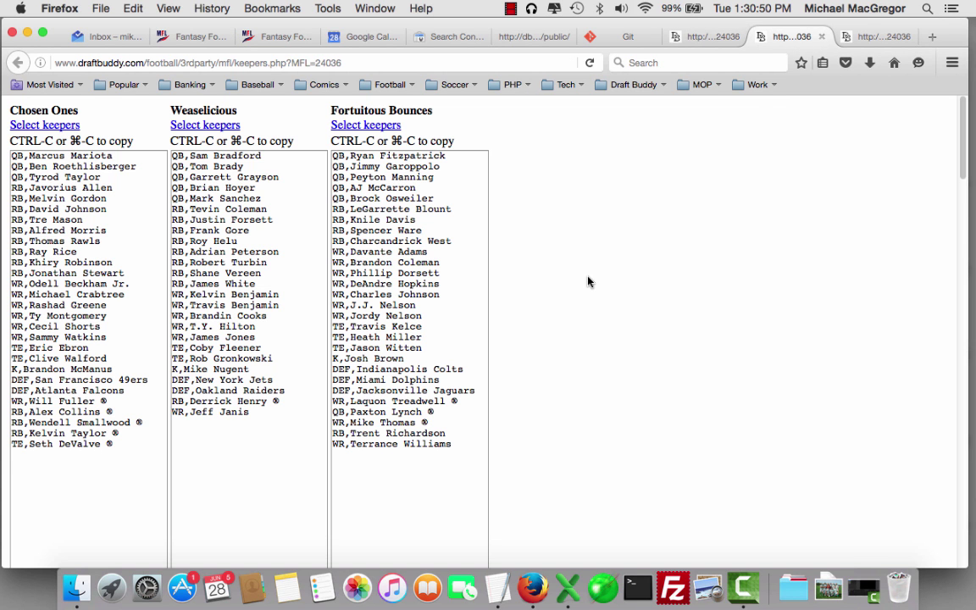
# Copy all franchise names from the Draft Buddy franchises page into the owners sheet's Owner column, and mark Fortuitous Bounces as your team.
pyautogui.hotkey('ctrl', 'Tab')
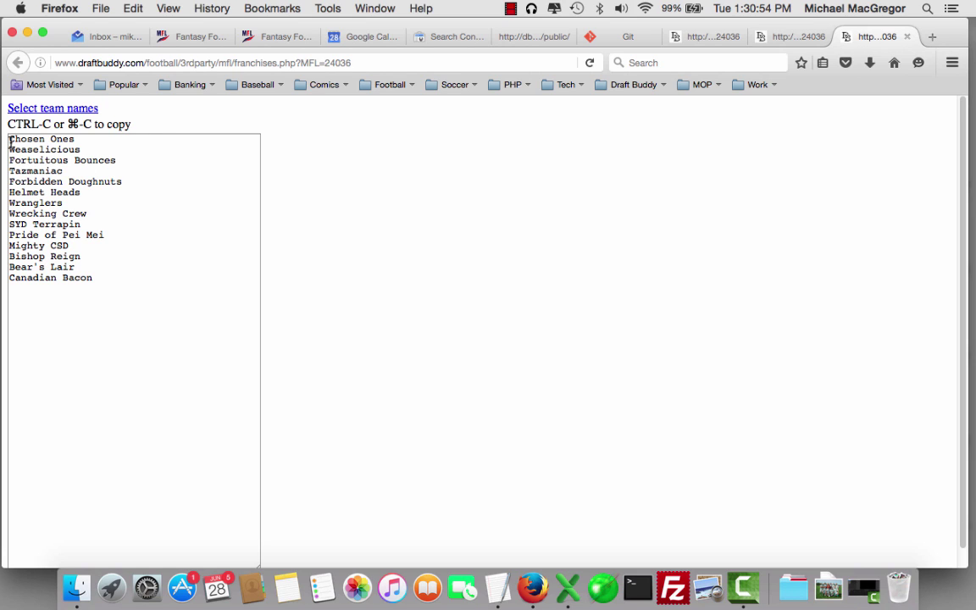
pyautogui.moveTo(9, 141); pyautogui.dragTo(110, 285)
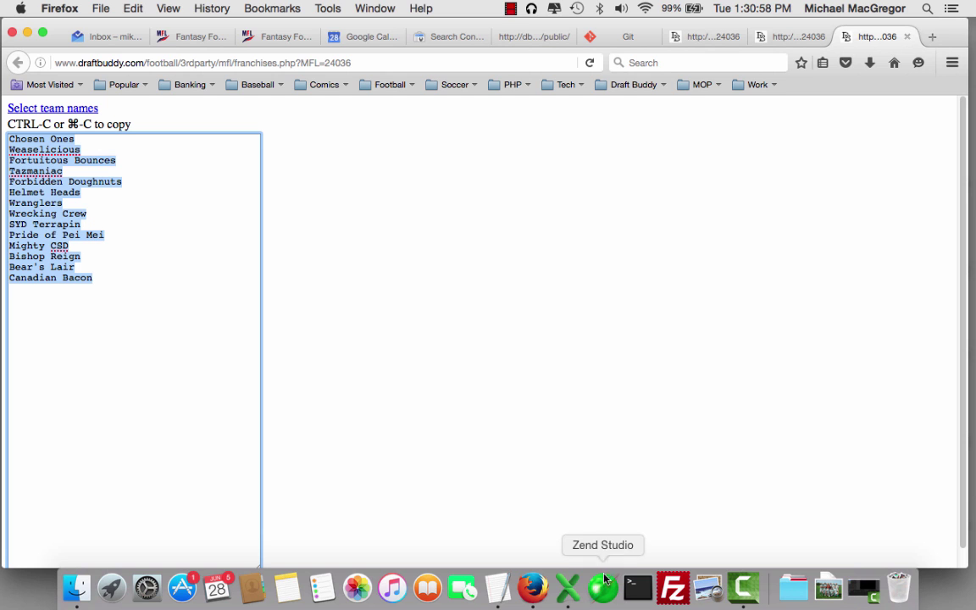
pyautogui.click(567, 587)
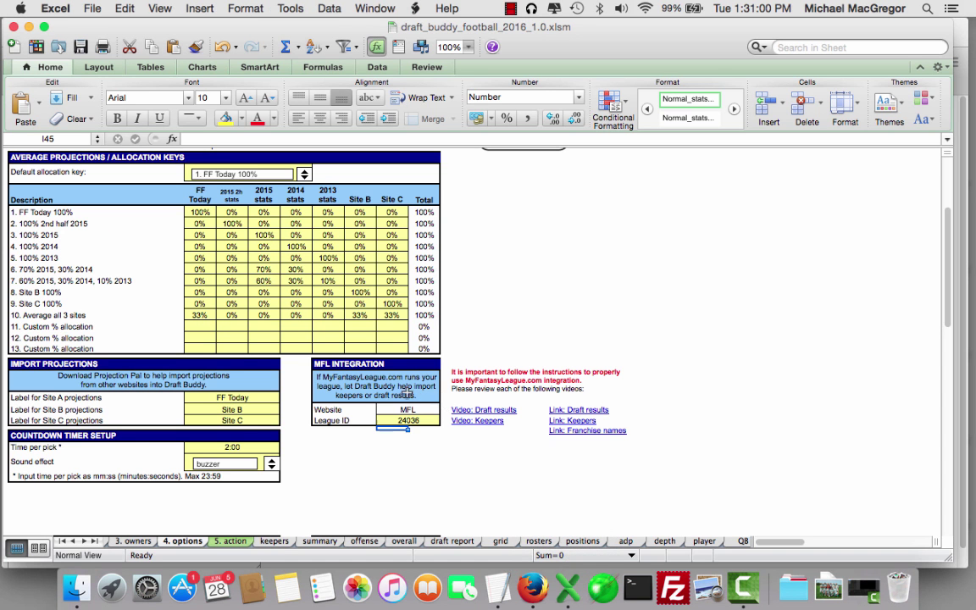
pyautogui.click(135, 541)
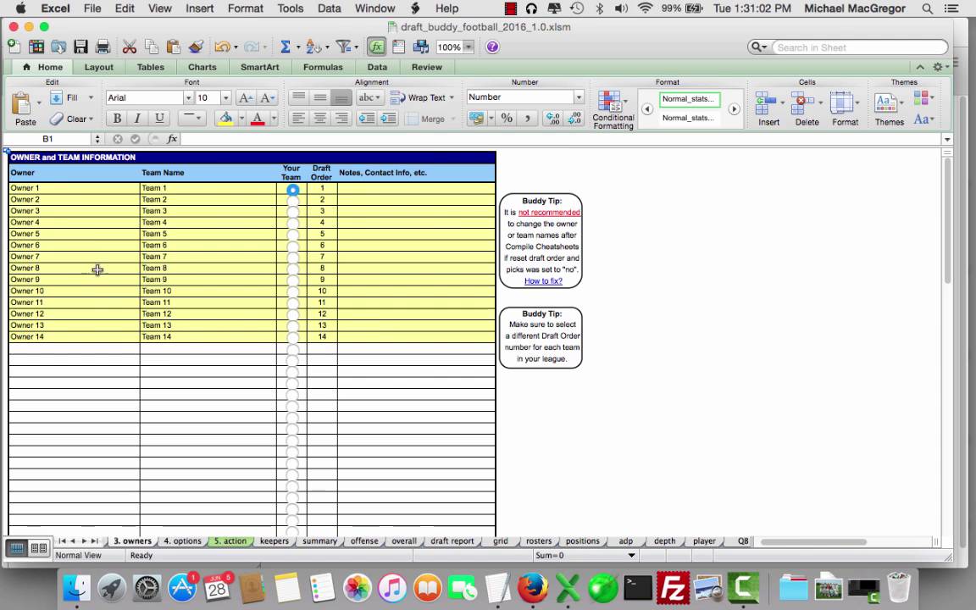
pyautogui.click(56, 188)
pyautogui.press('super+v')
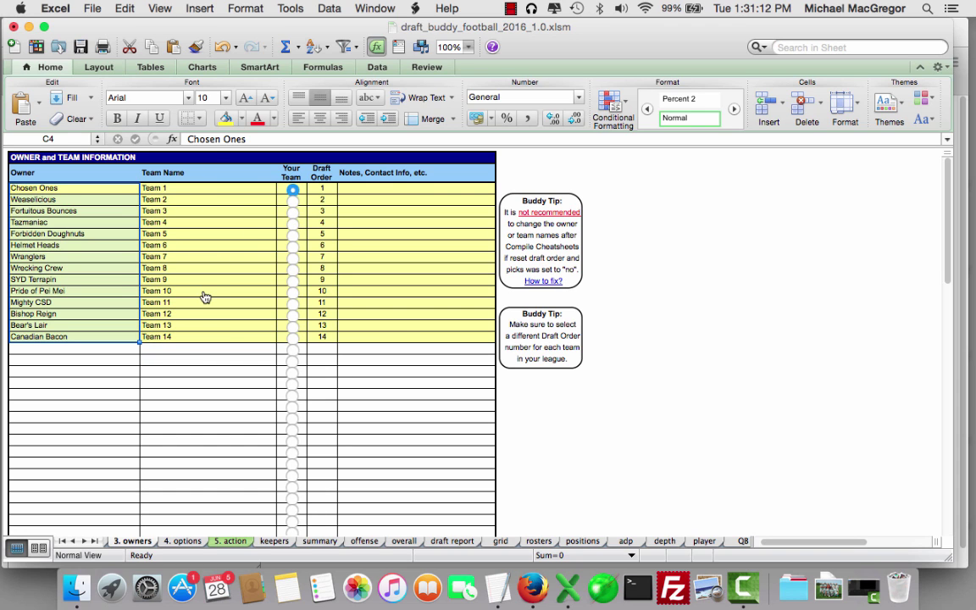
pyautogui.click(292, 213)
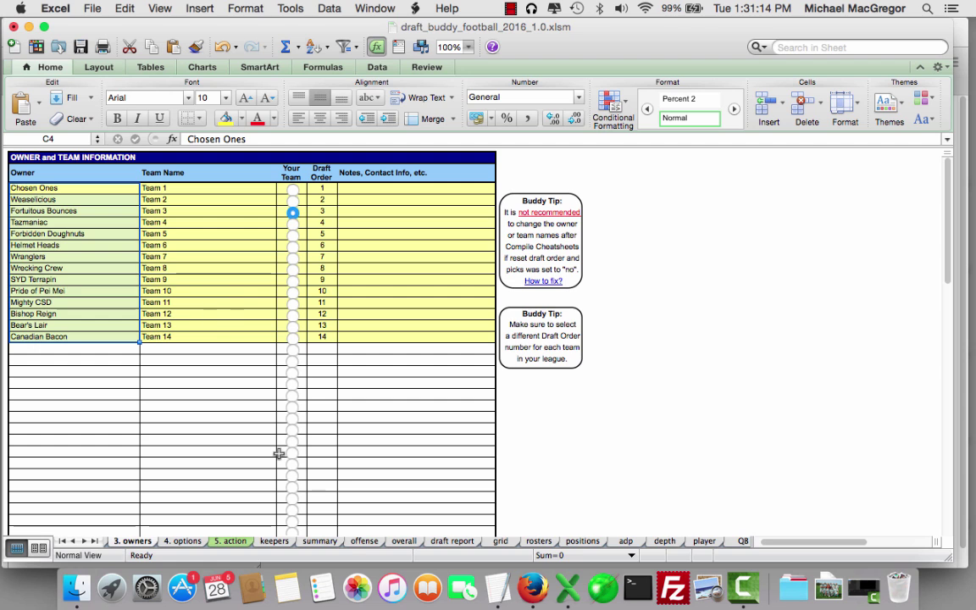
# Copy the full Chosen Ones keeper list from the Draft Buddy keepers page into the Team 1 column of the workbook's keepers sheet.
pyautogui.click(274, 541)
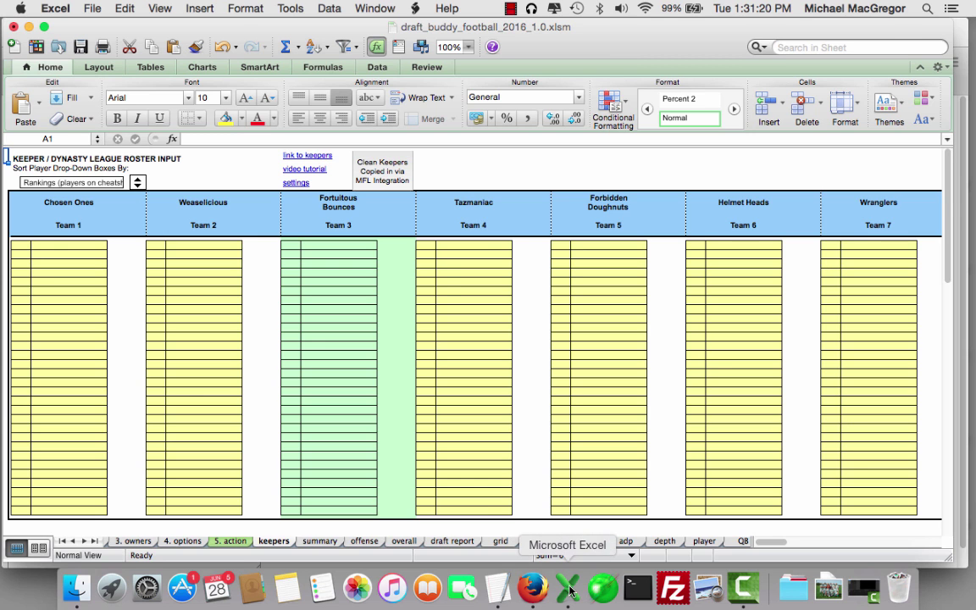
pyautogui.click(532, 587)
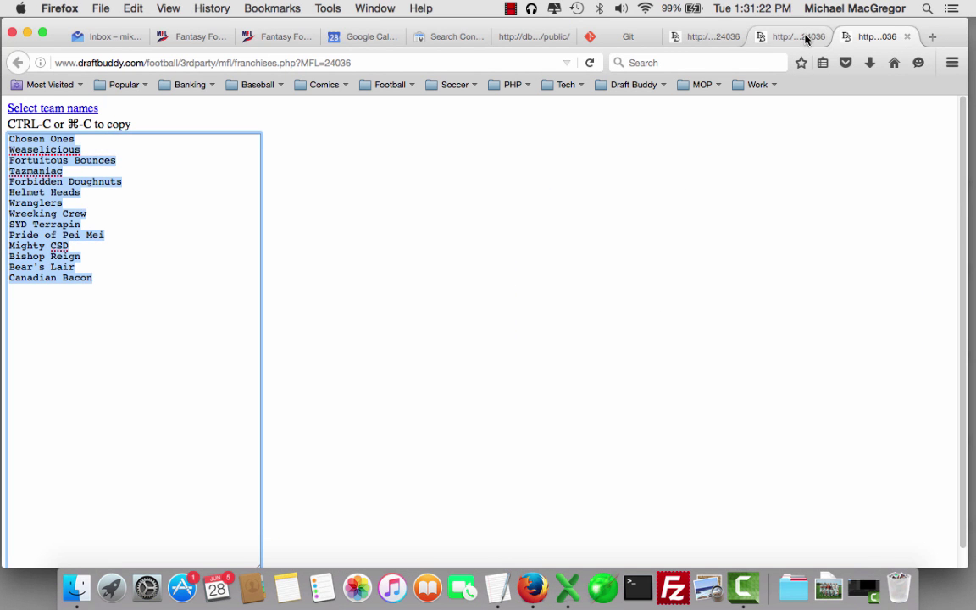
pyautogui.click(805, 38)
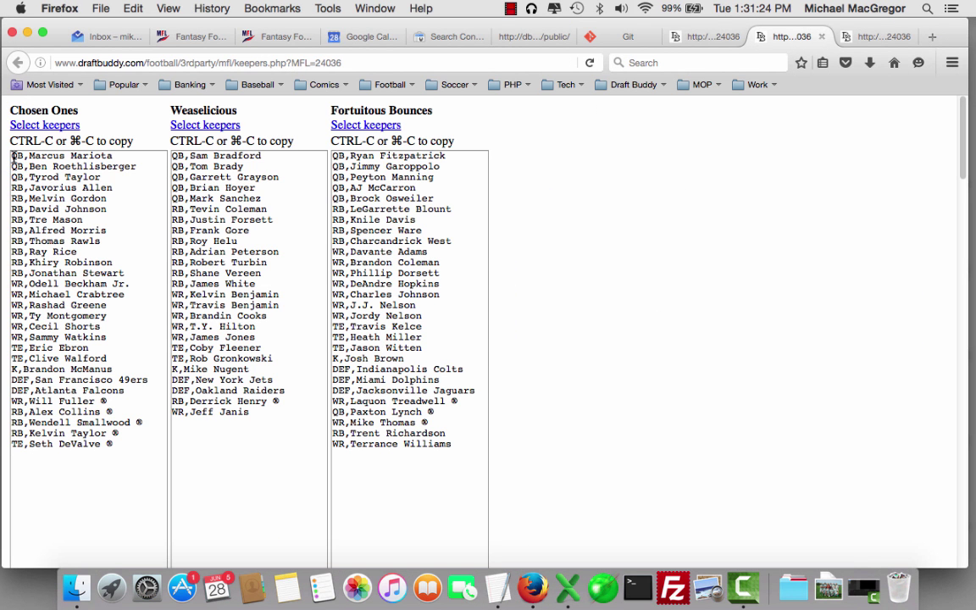
pyautogui.moveTo(11, 158); pyautogui.dragTo(44, 221)
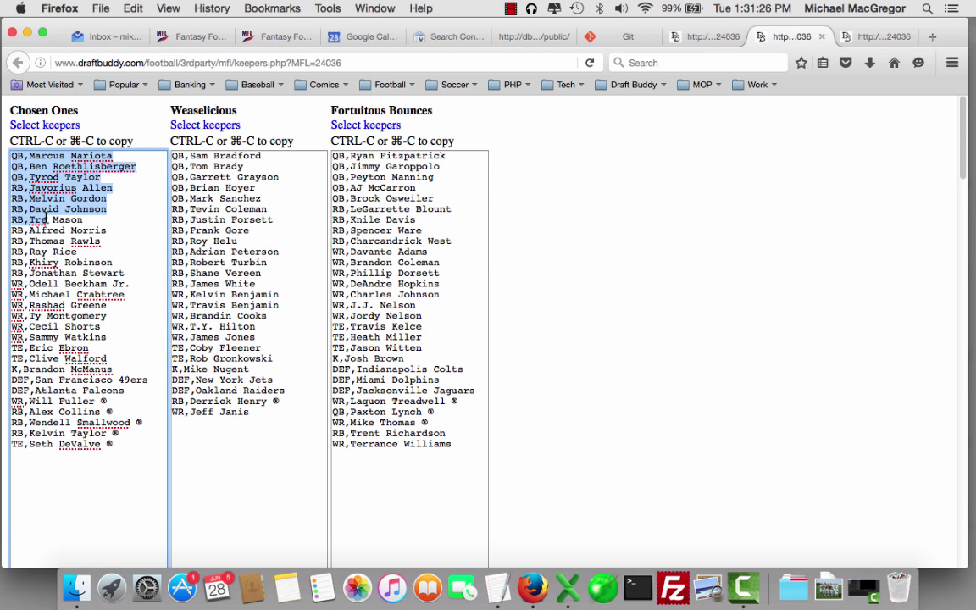
pyautogui.click(36, 124)
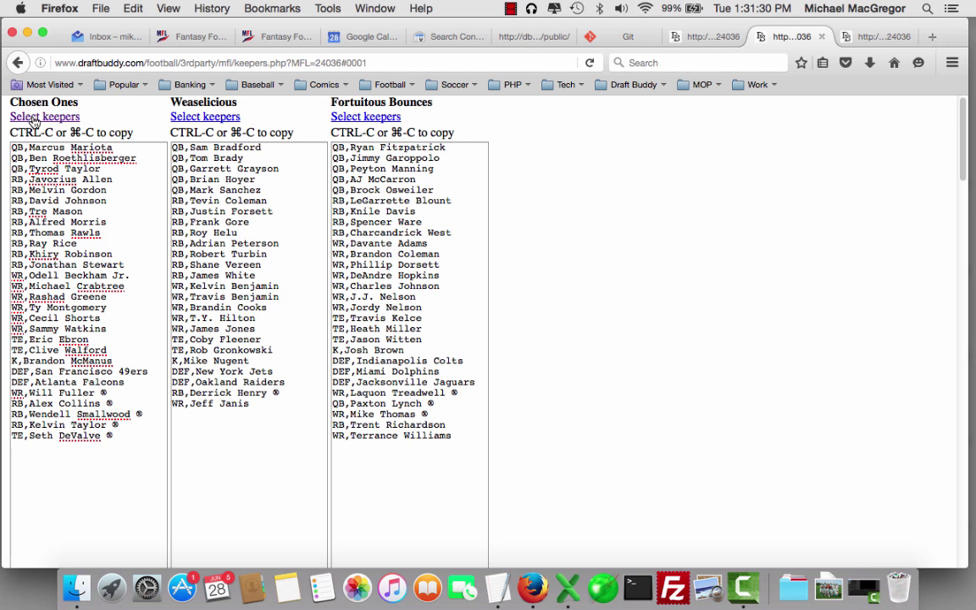
pyautogui.moveTo(12, 148); pyautogui.dragTo(59, 195)
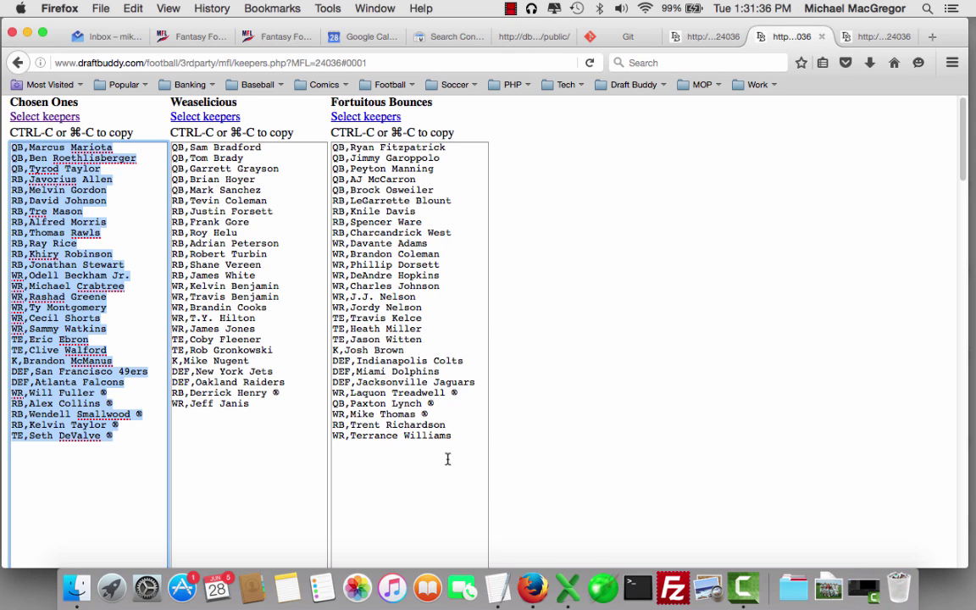
pyautogui.click(567, 589)
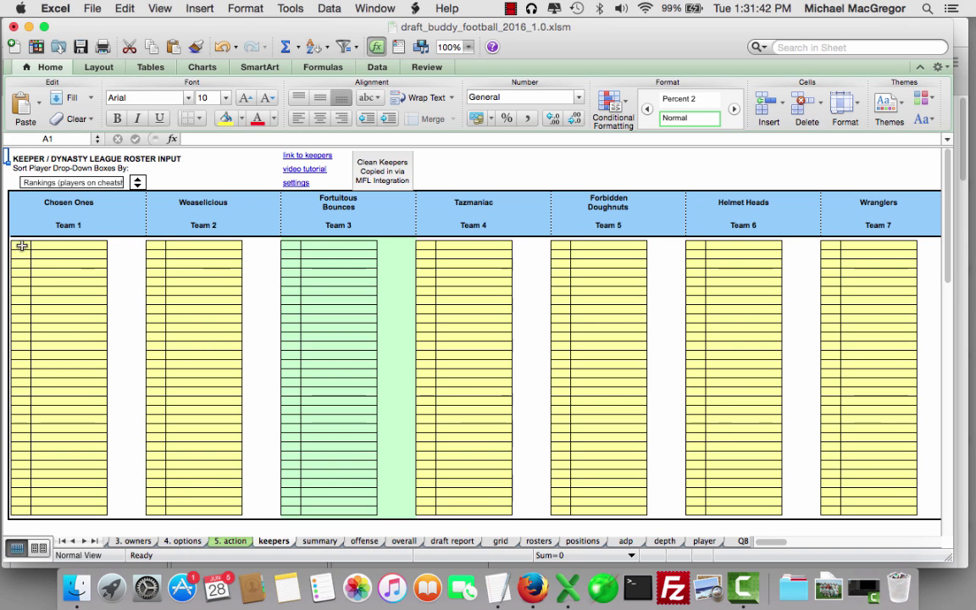
pyautogui.click(21, 246)
pyautogui.press('super+v')
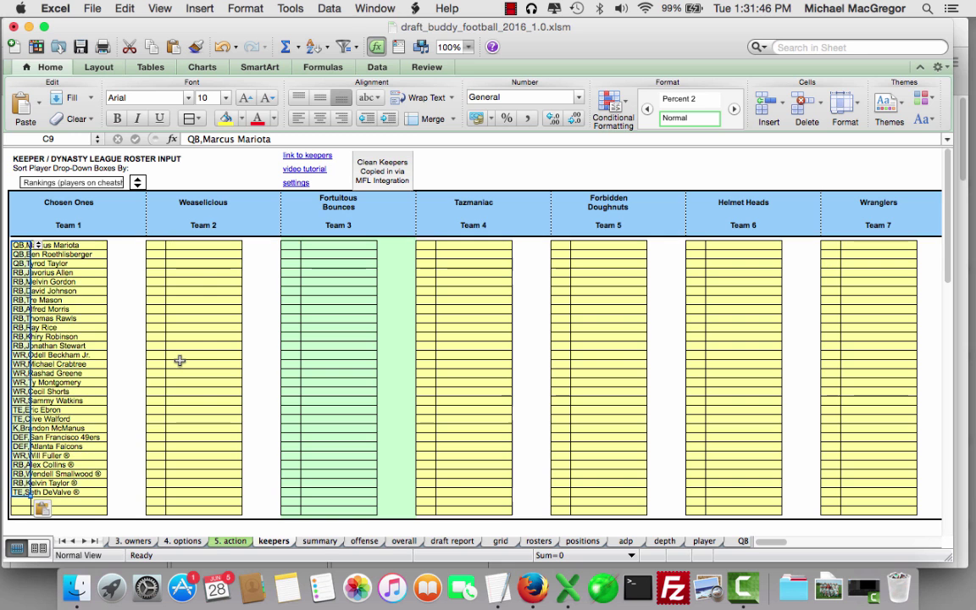
# Copy the full Weaselicious keeper list from the Draft Buddy keepers page in Firefox into the Team 2 column of Excel's keepers sheet.
pyautogui.click(534, 593)
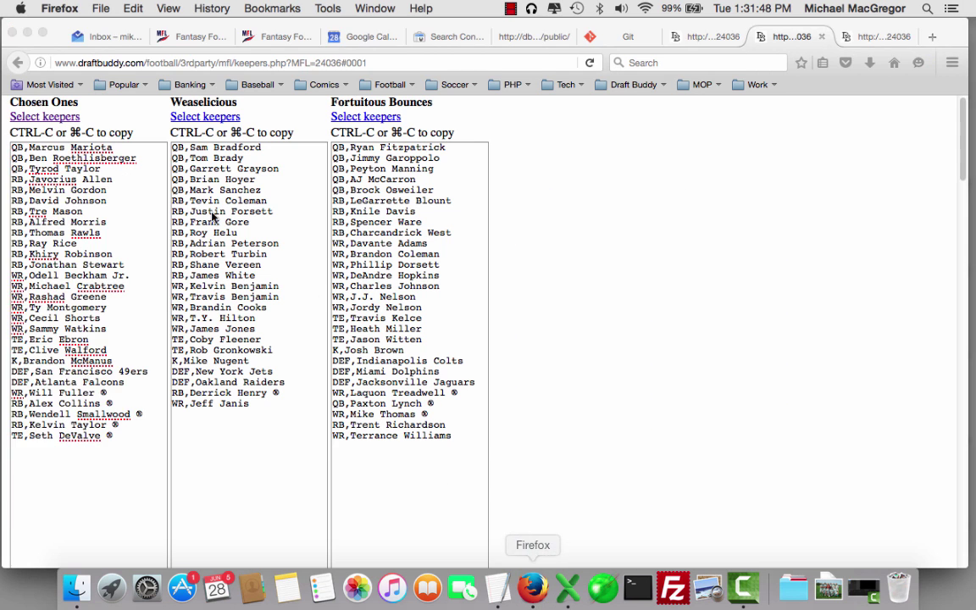
pyautogui.click(269, 291)
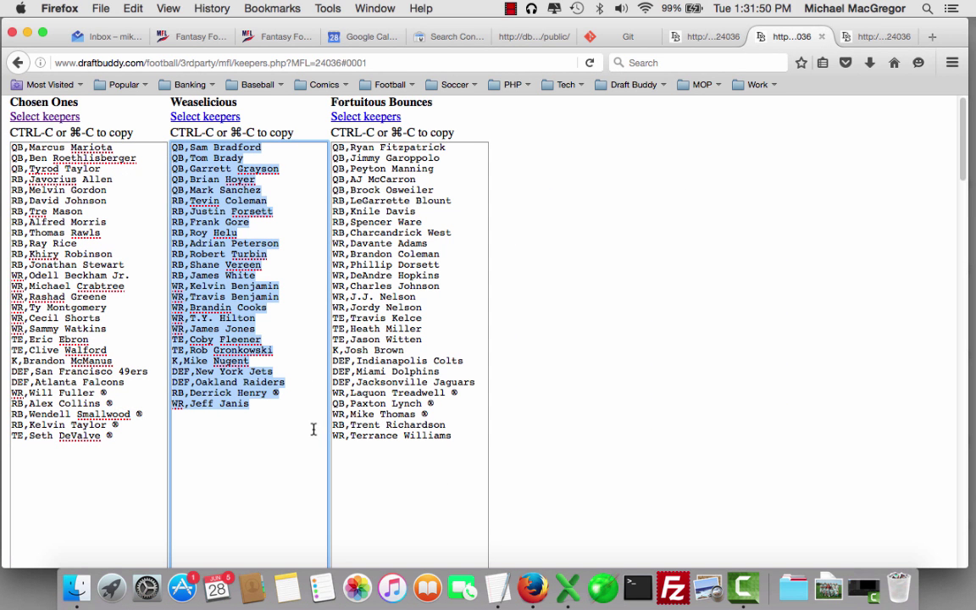
pyautogui.click(567, 587)
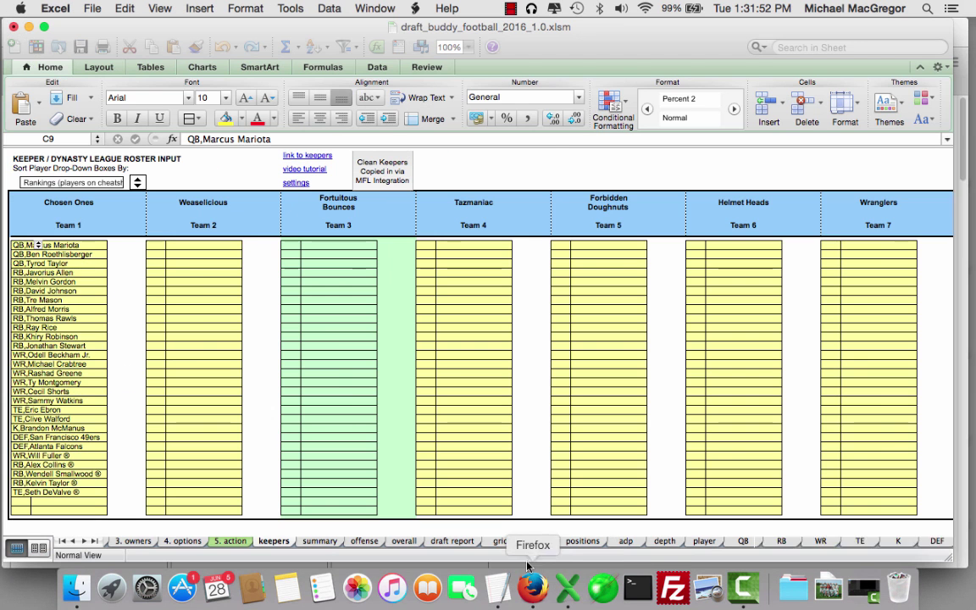
pyautogui.click(161, 249)
pyautogui.press('super+v')
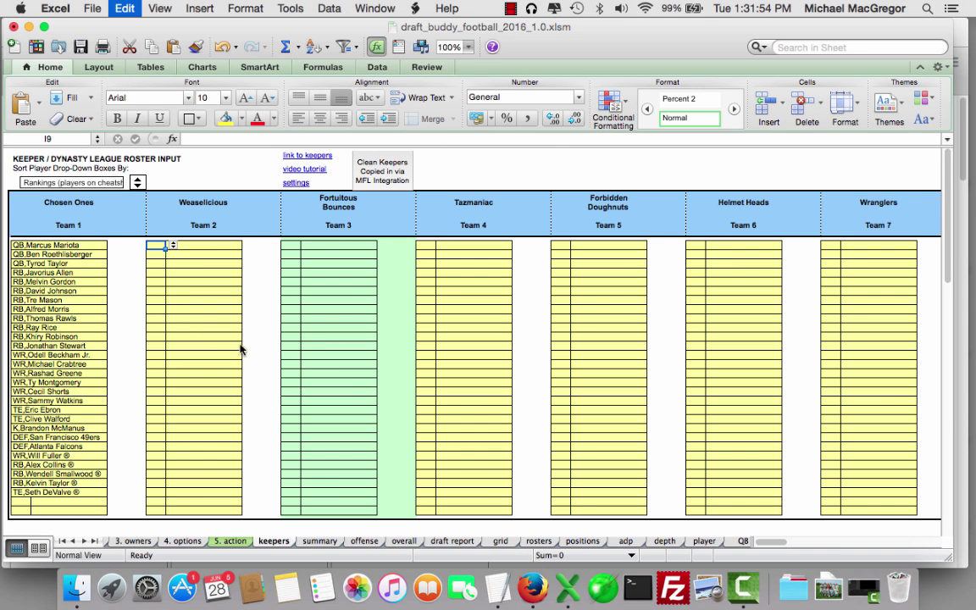
# Copy the full Fortuitous Bounces keeper list from the Draft Buddy keepers page into the Team 3 column of the workbook's keepers sheet.
pyautogui.click(531, 593)
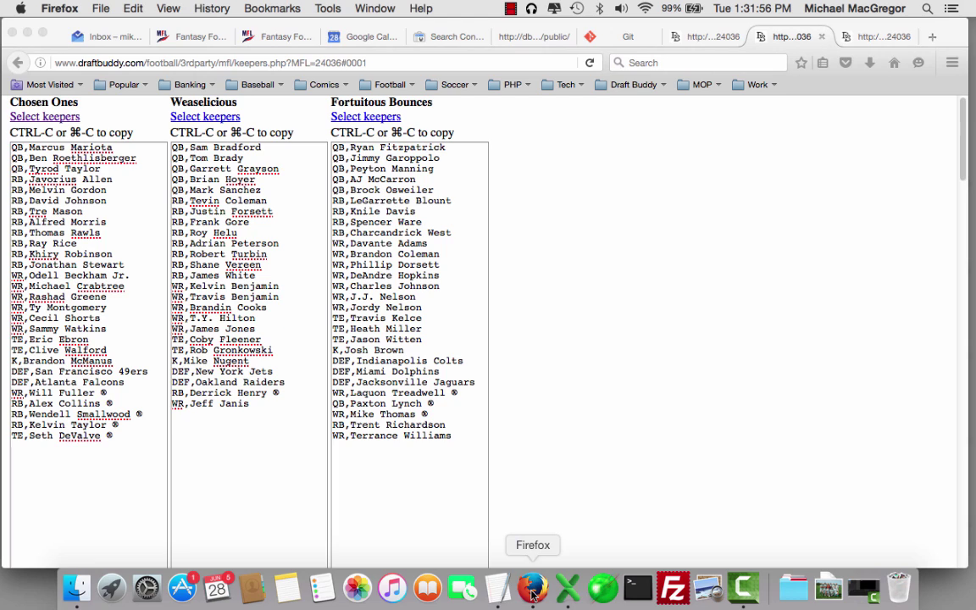
pyautogui.click(364, 200)
pyautogui.moveTo(365, 201); pyautogui.dragTo(446, 435)
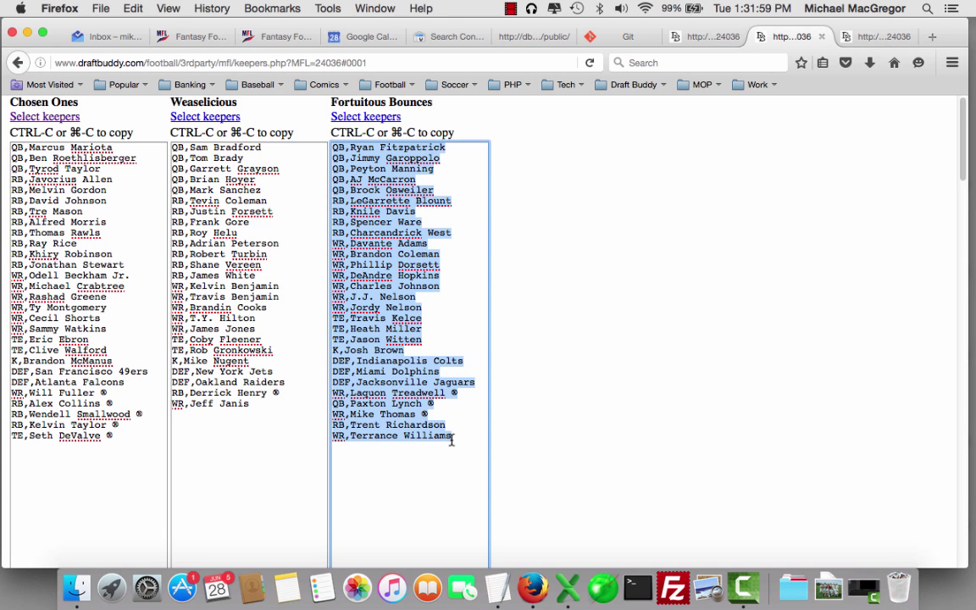
pyautogui.click(568, 587)
pyautogui.click(287, 248)
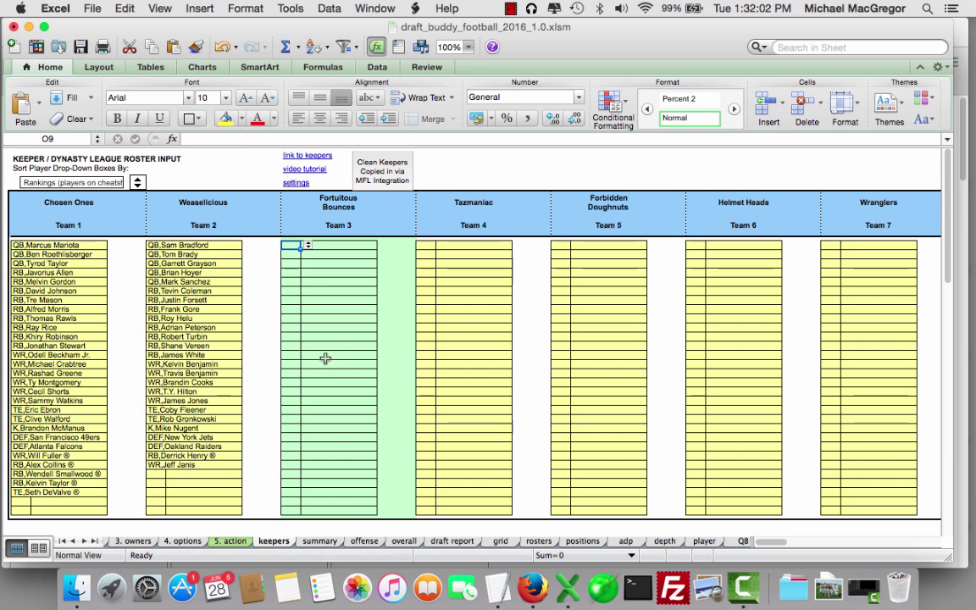
pyautogui.press('super+v')
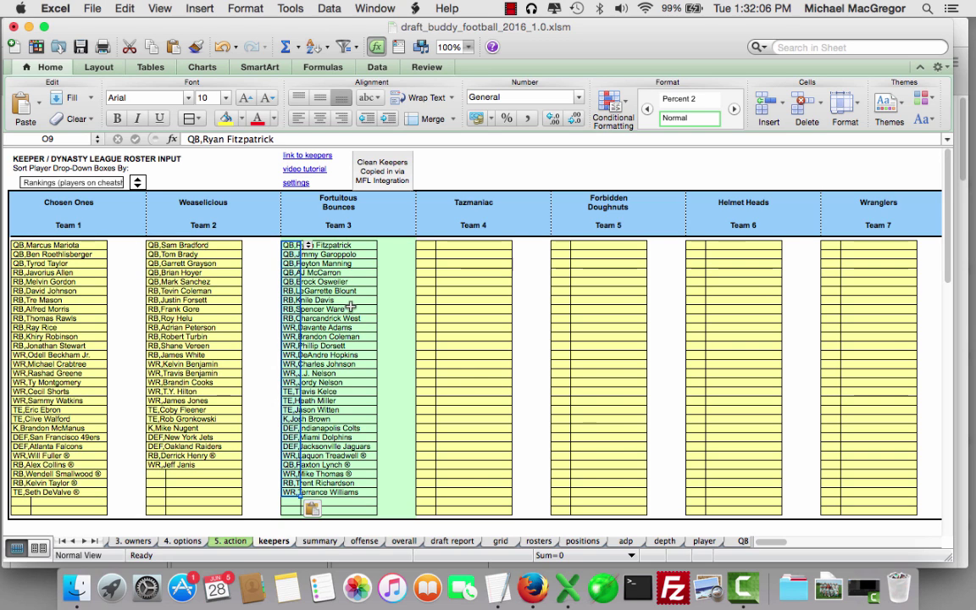
pyautogui.click(388, 281)
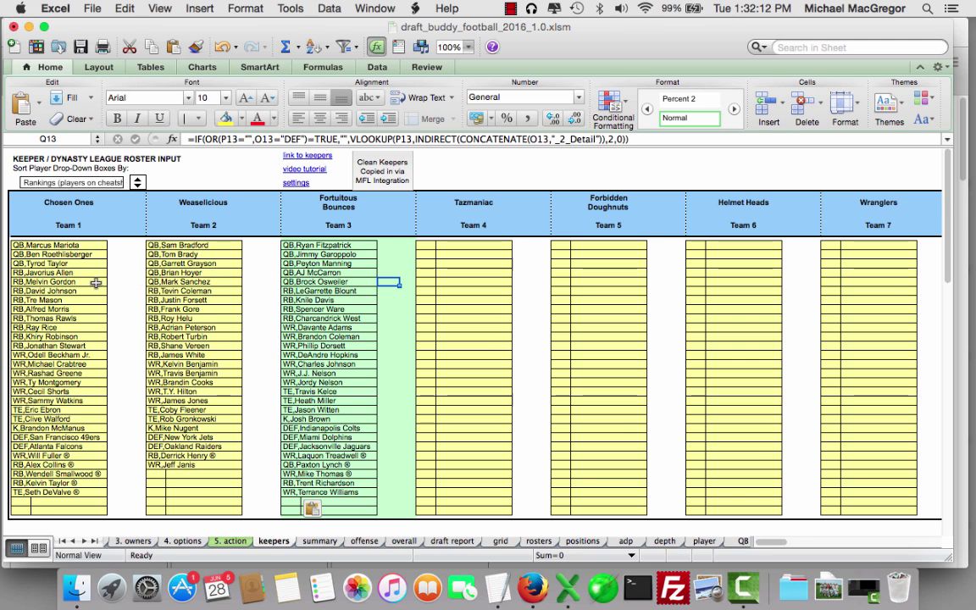
# Clean the keepers copied in via MFL Integration, splitting each team's entries into separate position and player name cells.
pyautogui.click(21, 245)
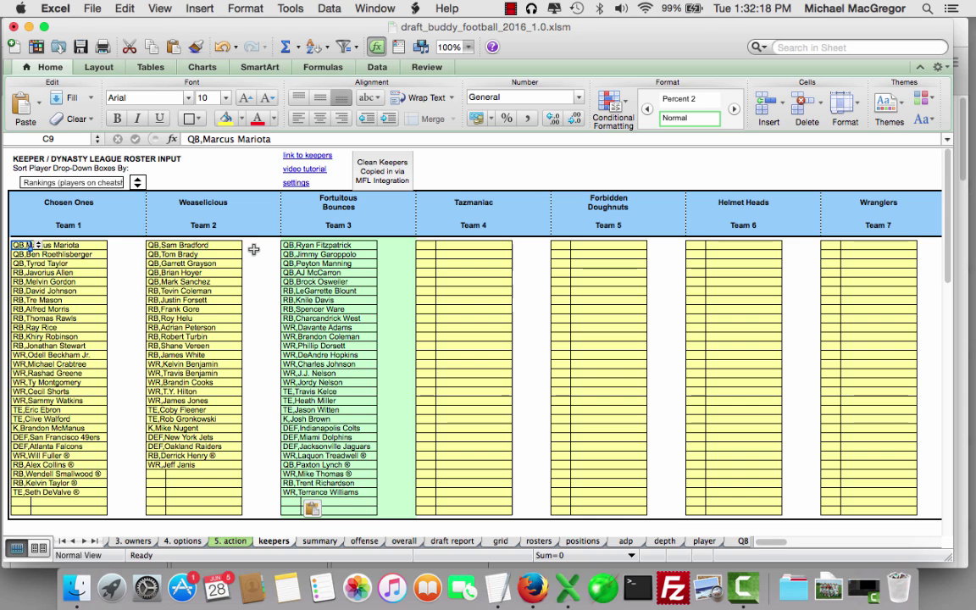
pyautogui.click(428, 246)
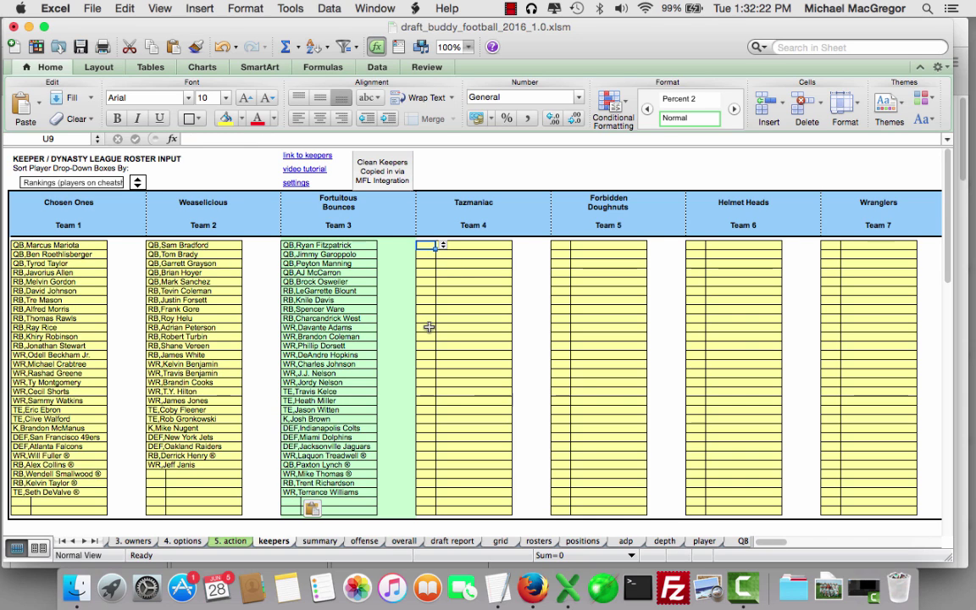
pyautogui.click(453, 246)
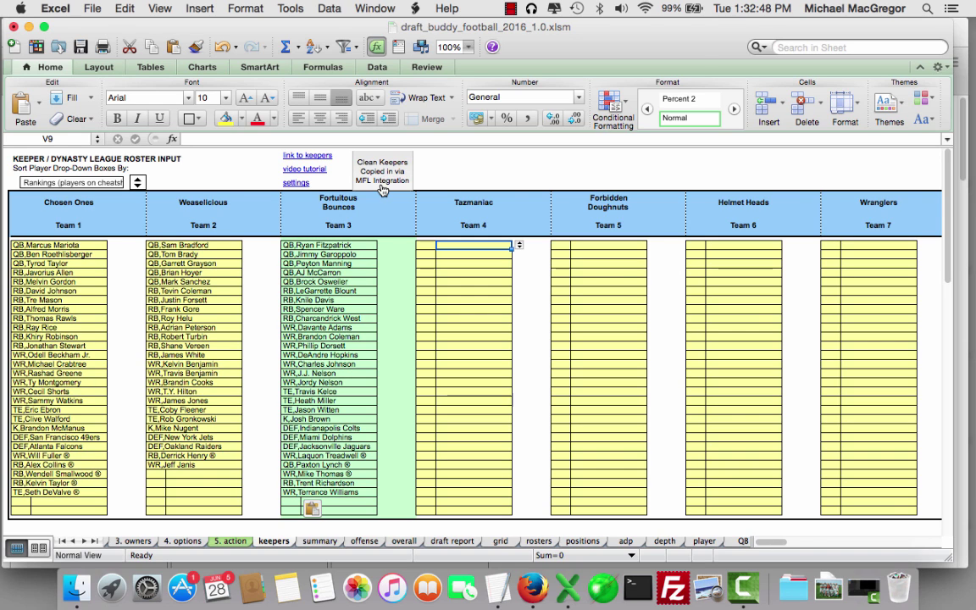
pyautogui.click(24, 244)
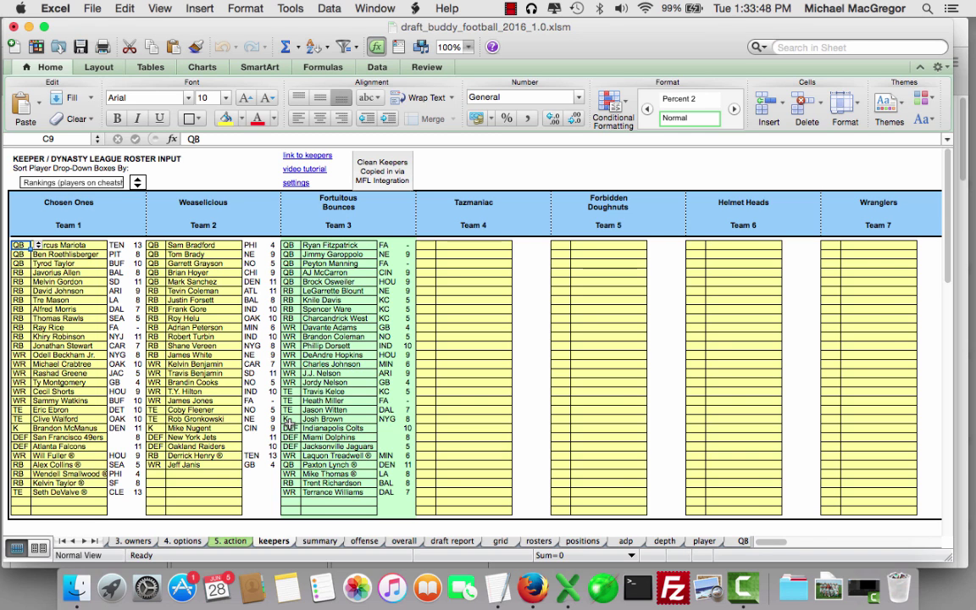
pyautogui.click(306, 272)
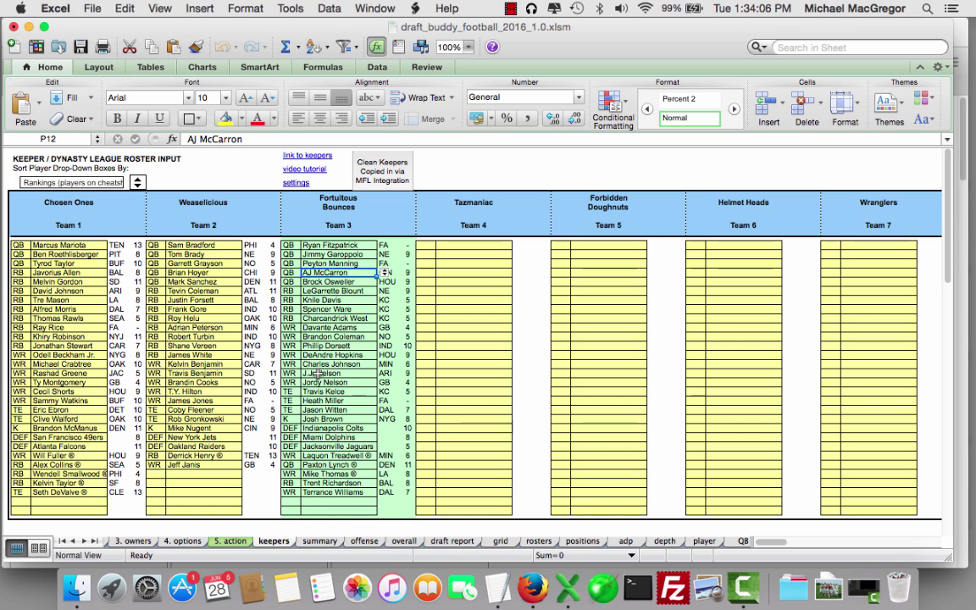
# Review how the imported keepers are handled on the offense cheatsheet and in the team lists of the rosters sheet.
pyautogui.click(365, 541)
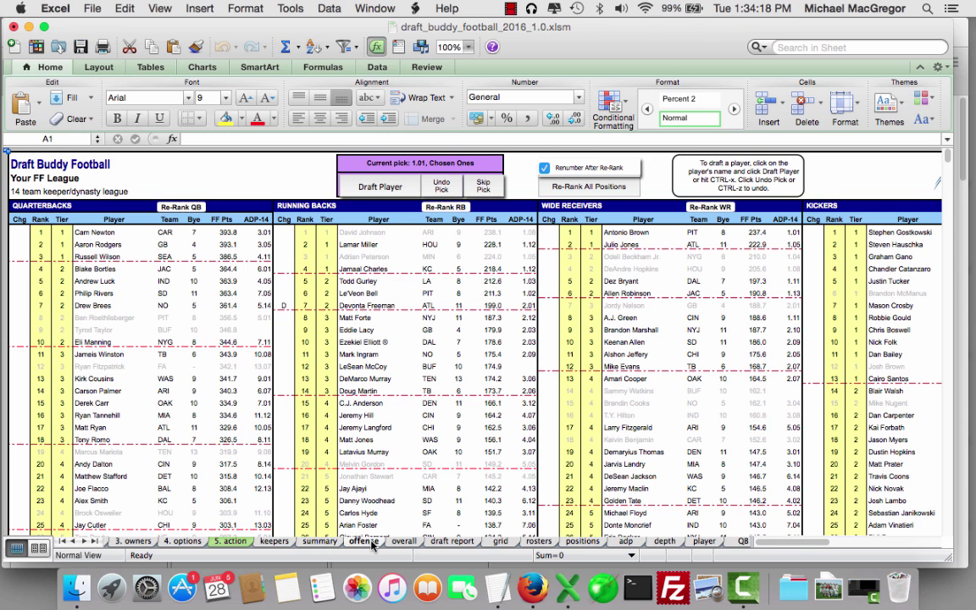
pyautogui.click(537, 540)
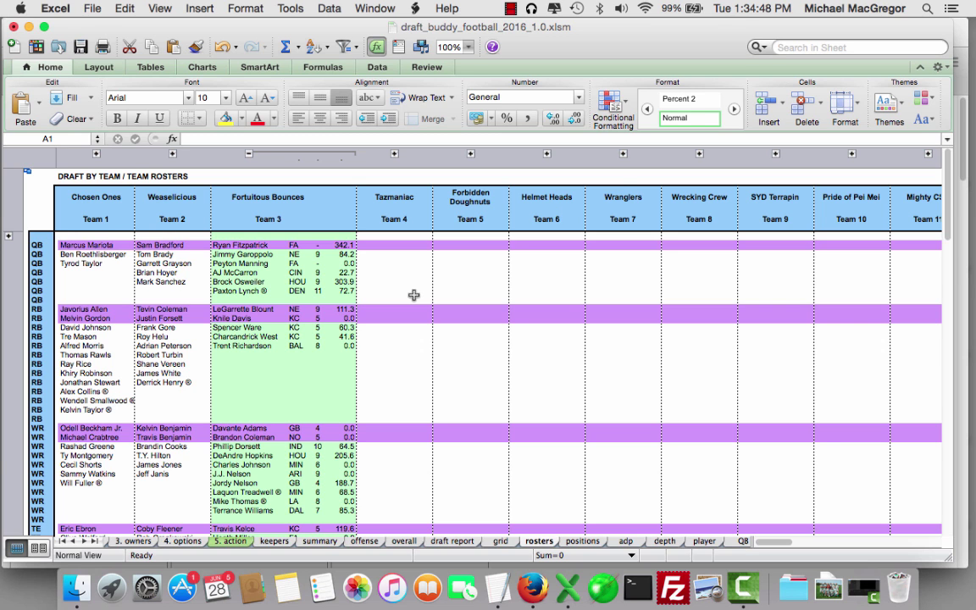
pyautogui.scroll(-5, 414, 295)
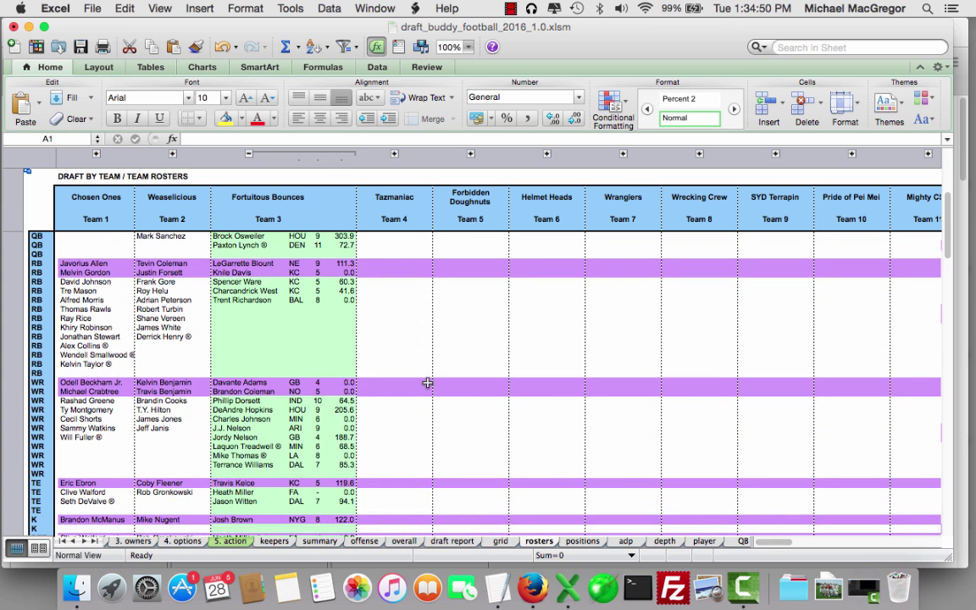
pyautogui.scroll(5, 427, 383)
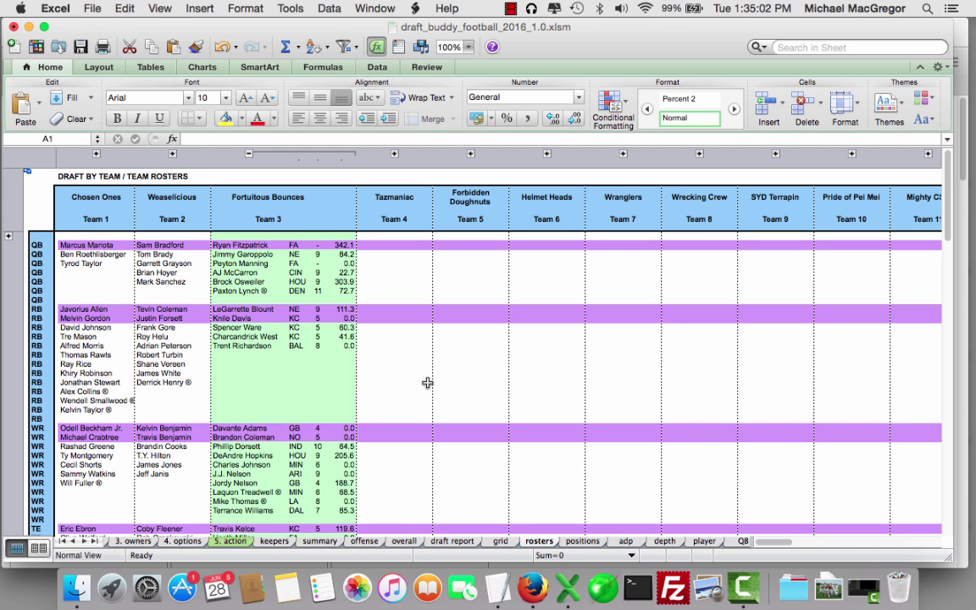
pyautogui.click(363, 541)
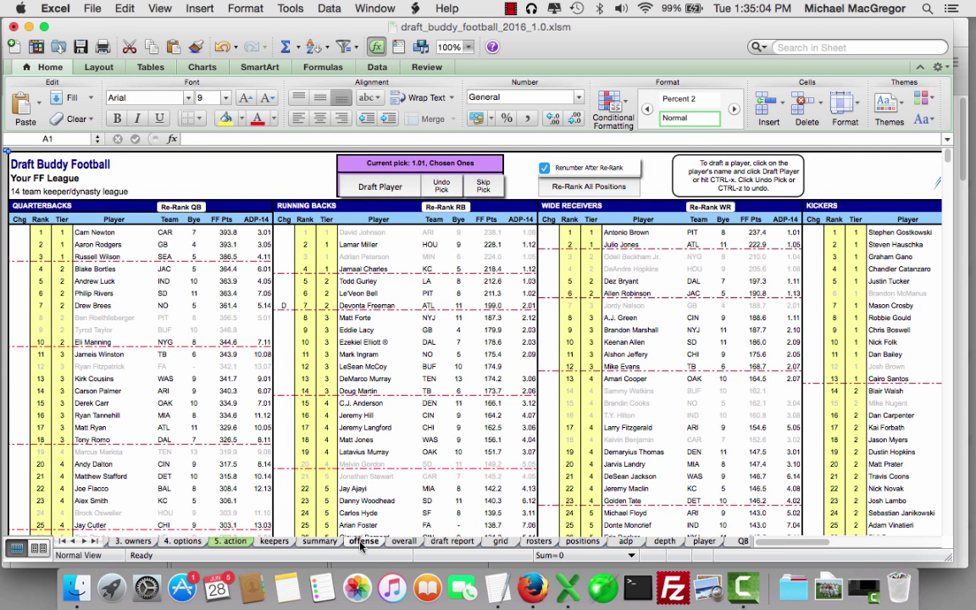